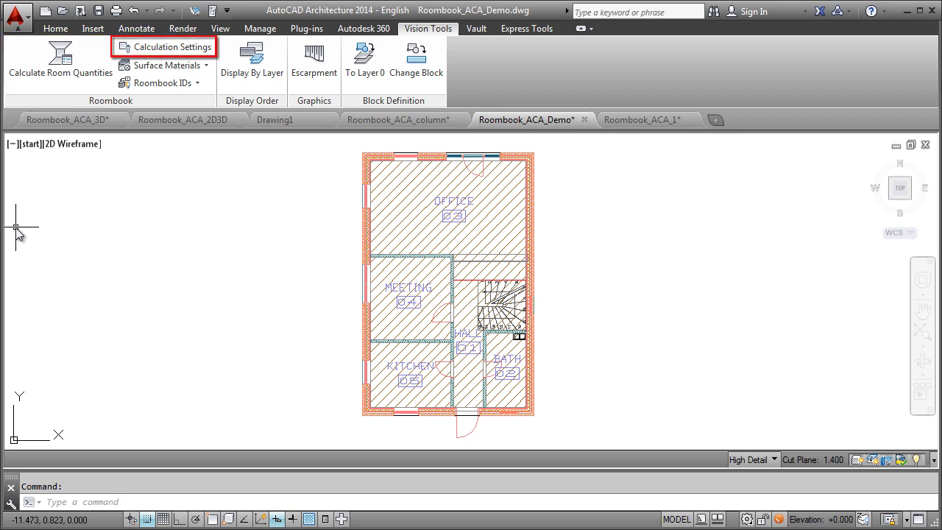
Step: Keep International Standard as the roombook calculation standard in the calculation settings
{"action": "left_click", "coordinate": [163, 47]}
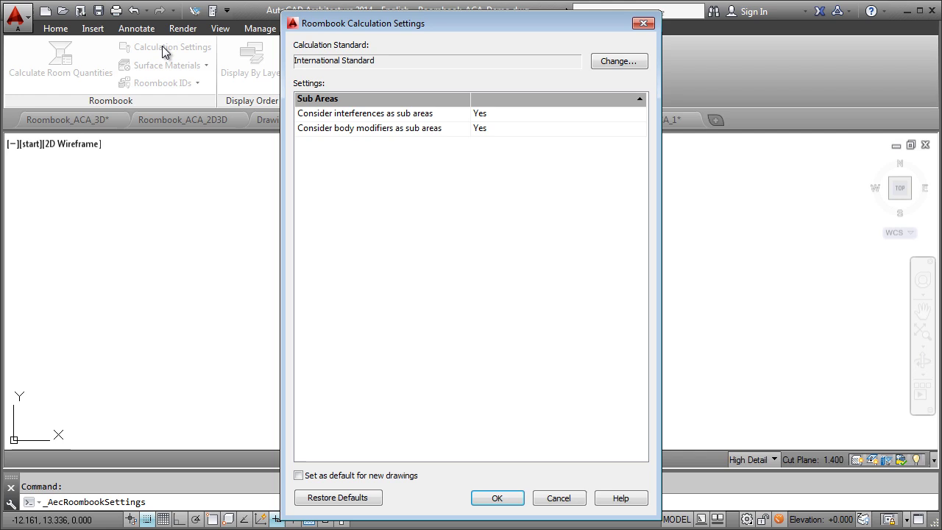
{"action": "left_click", "coordinate": [620, 63]}
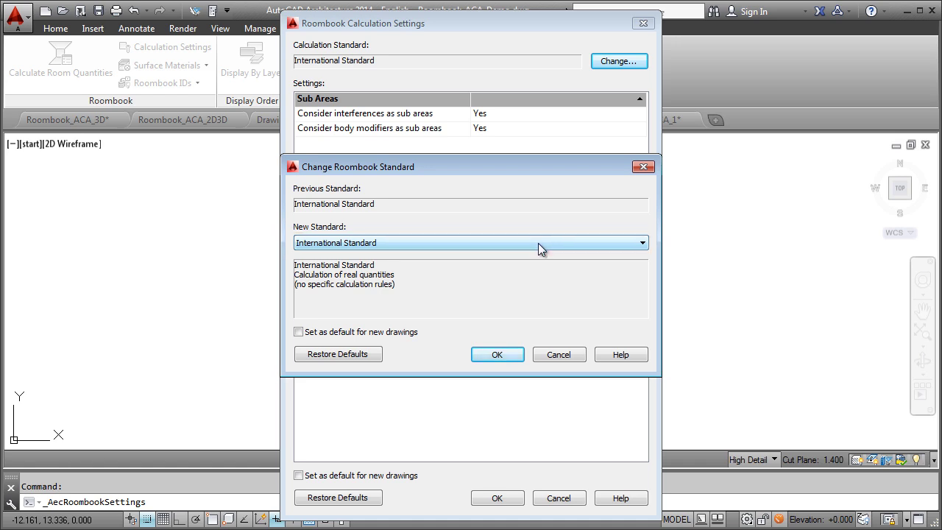
{"action": "left_click", "coordinate": [498, 355]}
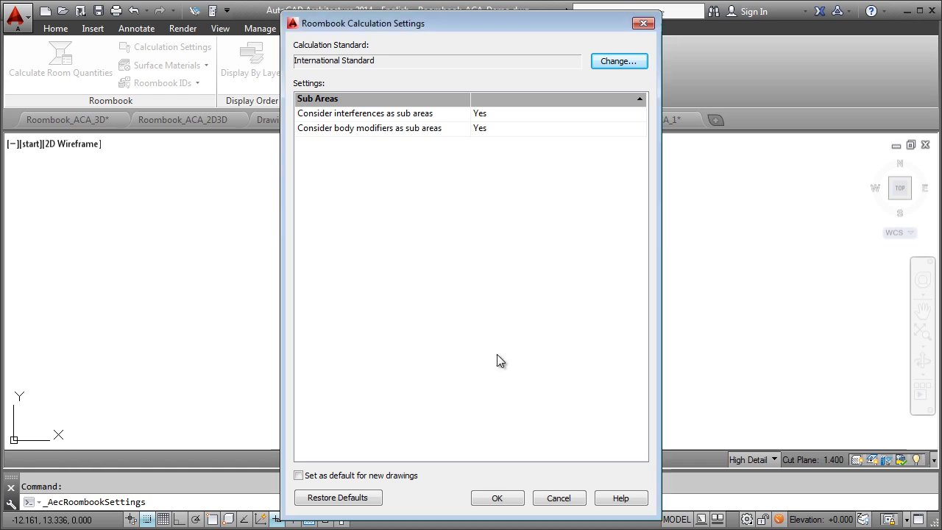
{"action": "left_click", "coordinate": [498, 498]}
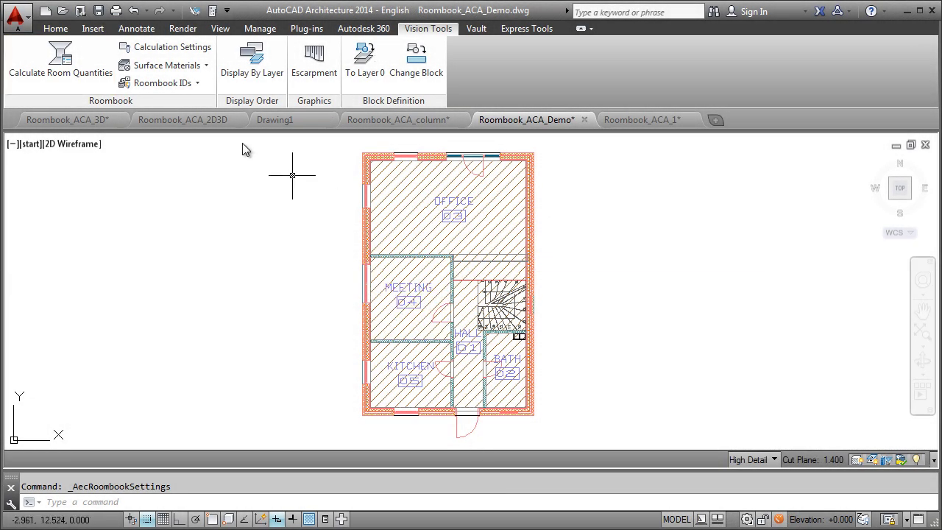
Step: Calculate room quantities with room perimeters and furniture objects left out
{"action": "left_click", "coordinate": [62, 65]}
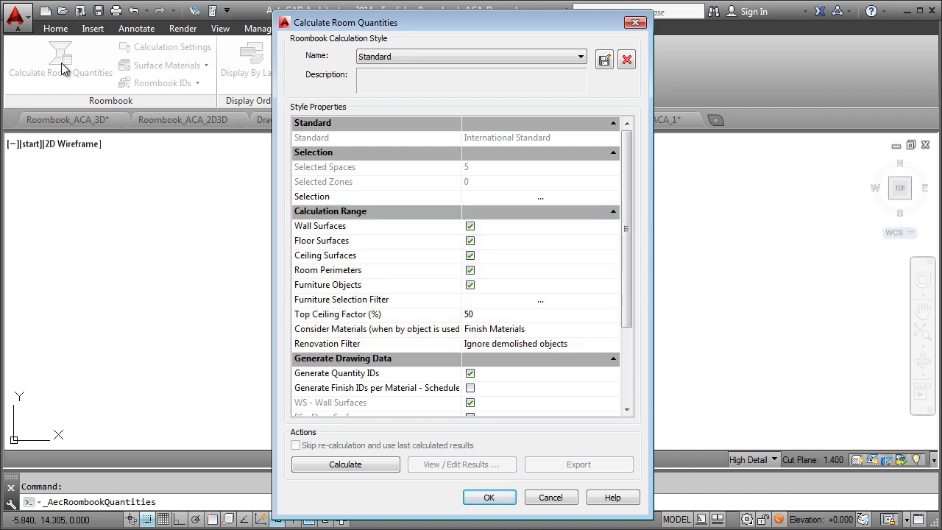
{"action": "left_click", "coordinate": [470, 256]}
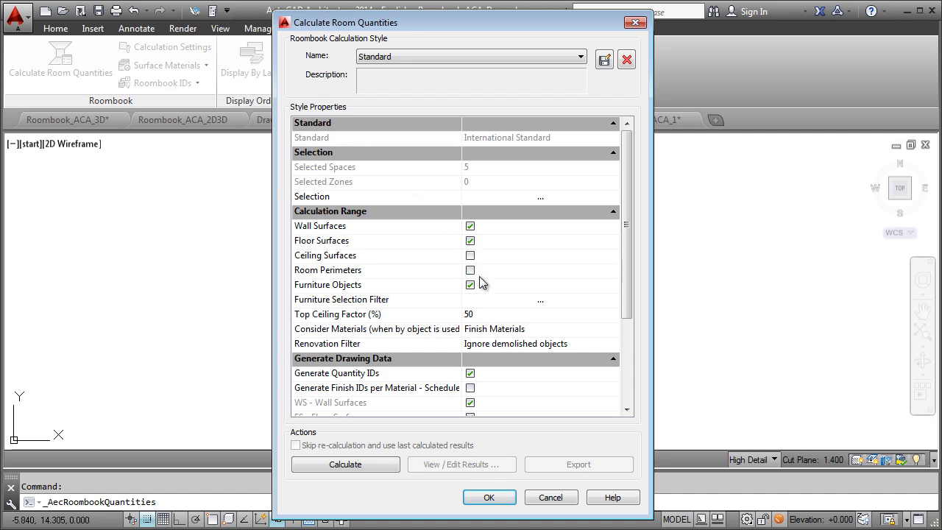
{"action": "left_click", "coordinate": [470, 285]}
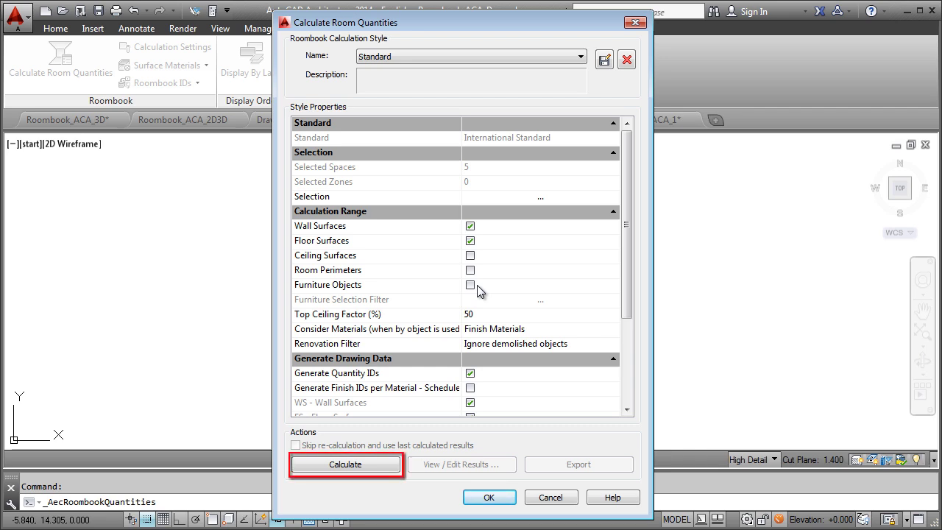
{"action": "left_click", "coordinate": [346, 464]}
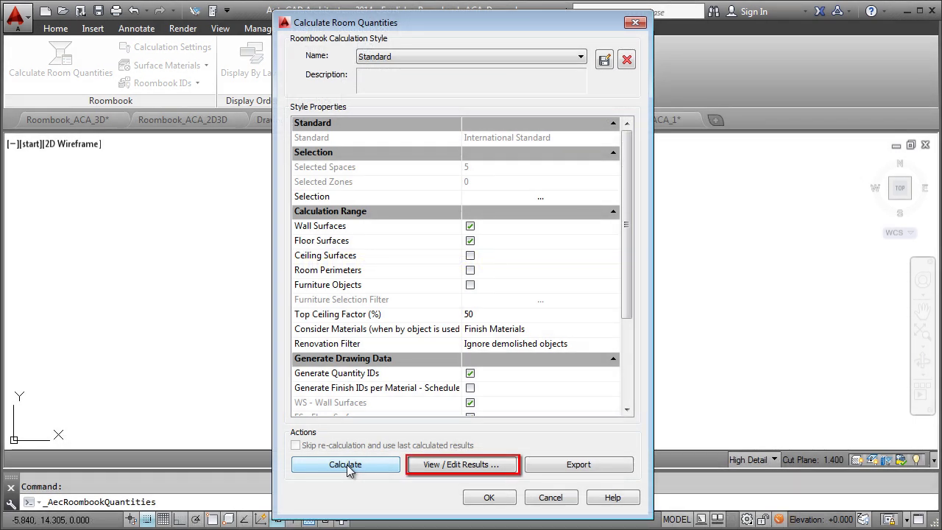
Step: Open the quantity results for the Bath room, showing its Wall Surfaces
{"action": "left_click", "coordinate": [462, 469]}
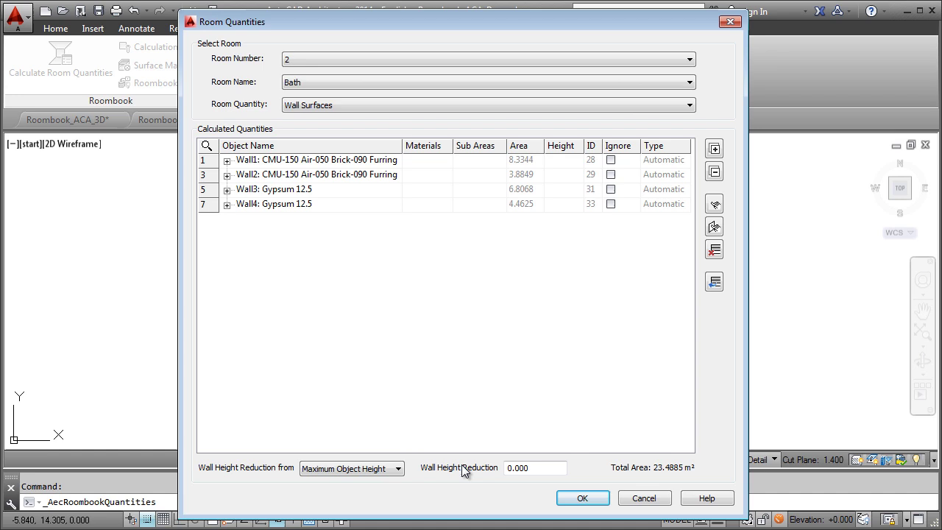
{"action": "left_click", "coordinate": [490, 81]}
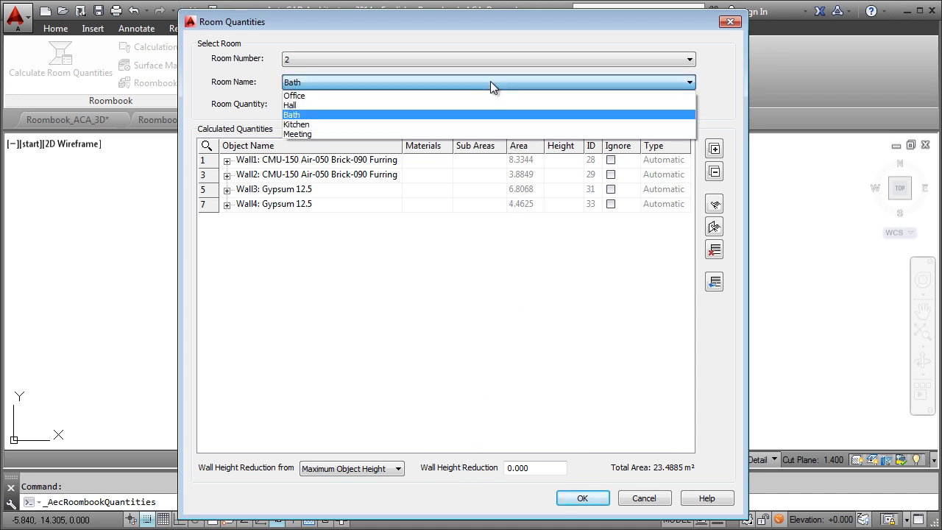
{"action": "left_click", "coordinate": [491, 81]}
{"action": "left_click", "coordinate": [489, 104]}
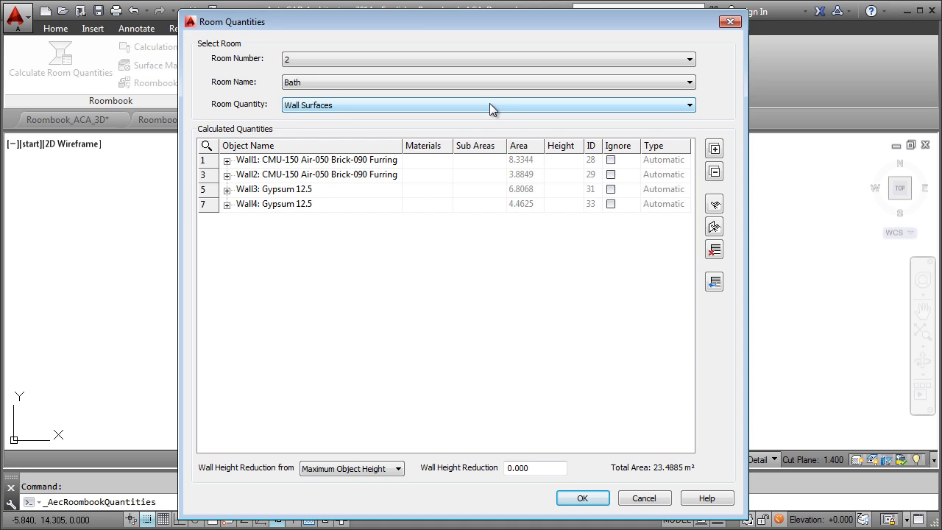
Step: Expand Wall1 through Wall4 to show their wall face details
{"action": "left_click", "coordinate": [227, 160]}
{"action": "left_click", "coordinate": [227, 189]}
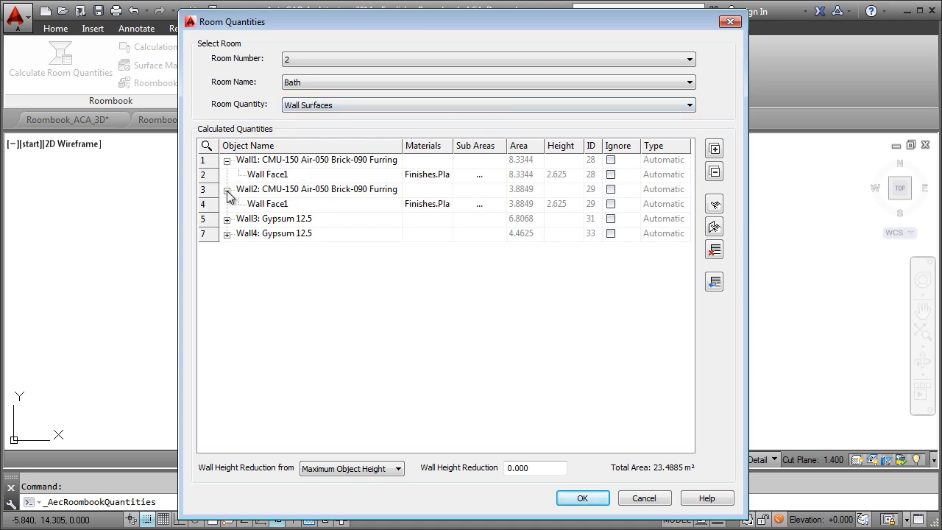
{"action": "left_click", "coordinate": [227, 218]}
{"action": "left_click", "coordinate": [227, 248]}
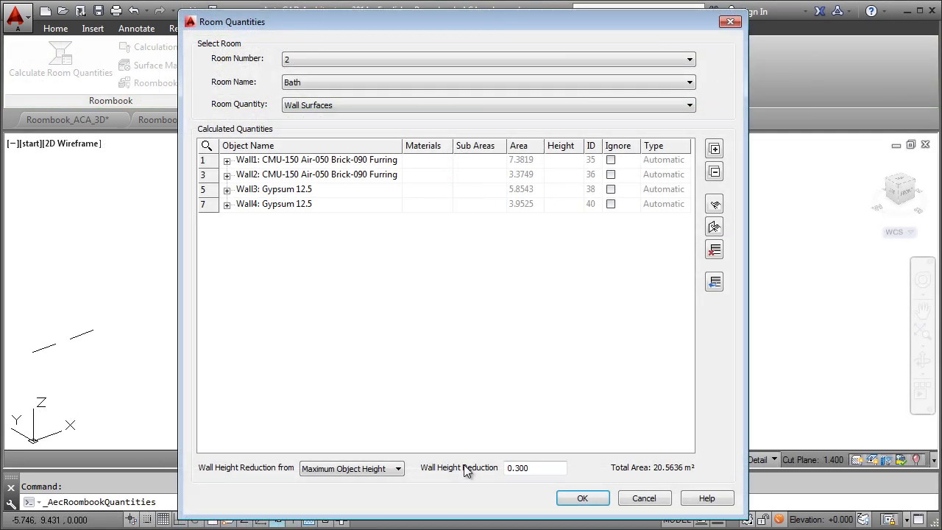
Step: Add the Schornstein column face to the Bath quantities and expand Structural Member1
{"action": "left_click", "coordinate": [714, 228]}
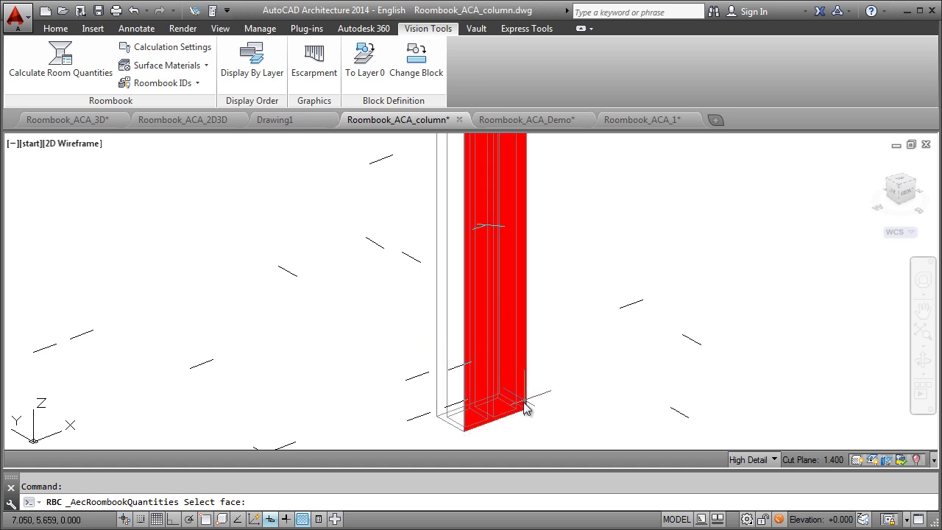
{"action": "left_click", "coordinate": [526, 390]}
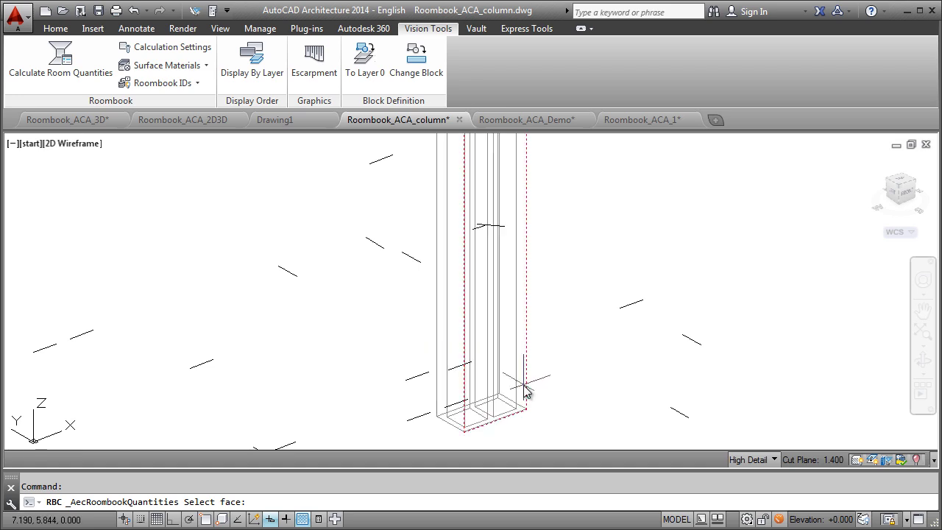
{"action": "key", "text": "Return"}
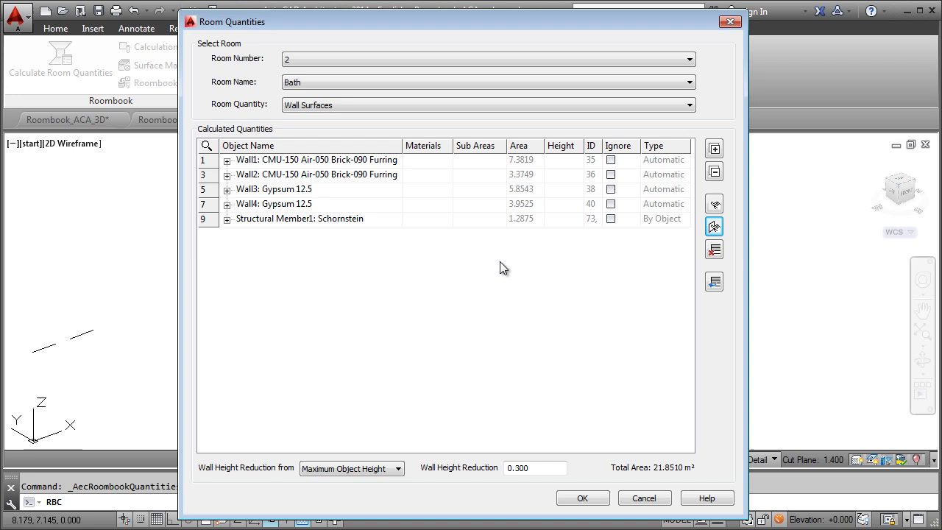
{"action": "left_click", "coordinate": [227, 220]}
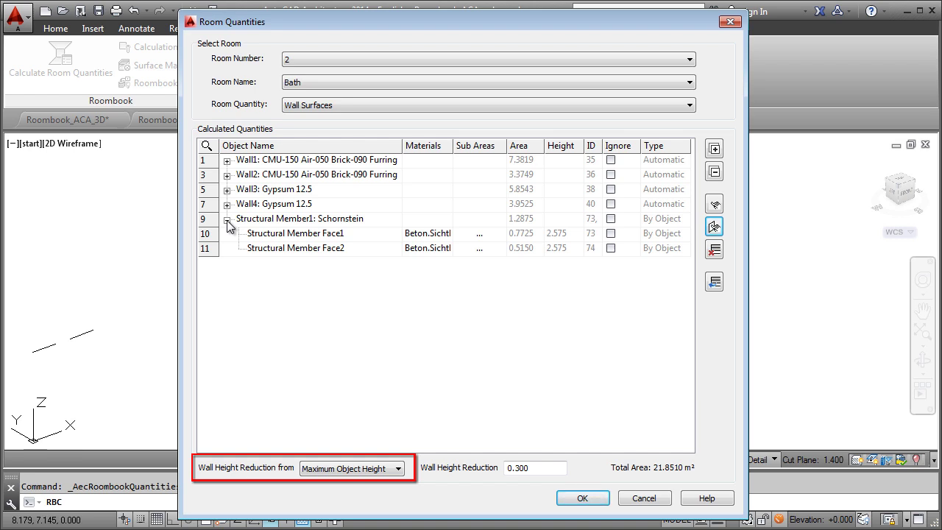
Step: Set wall height reduction to 0.35 from Maximum Object Height
{"action": "left_click", "coordinate": [345, 468]}
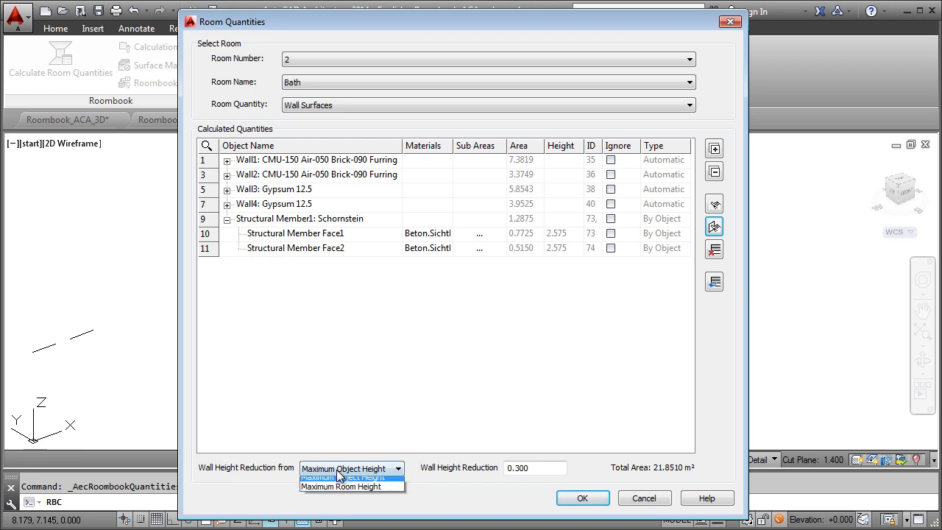
{"action": "left_click", "coordinate": [352, 481]}
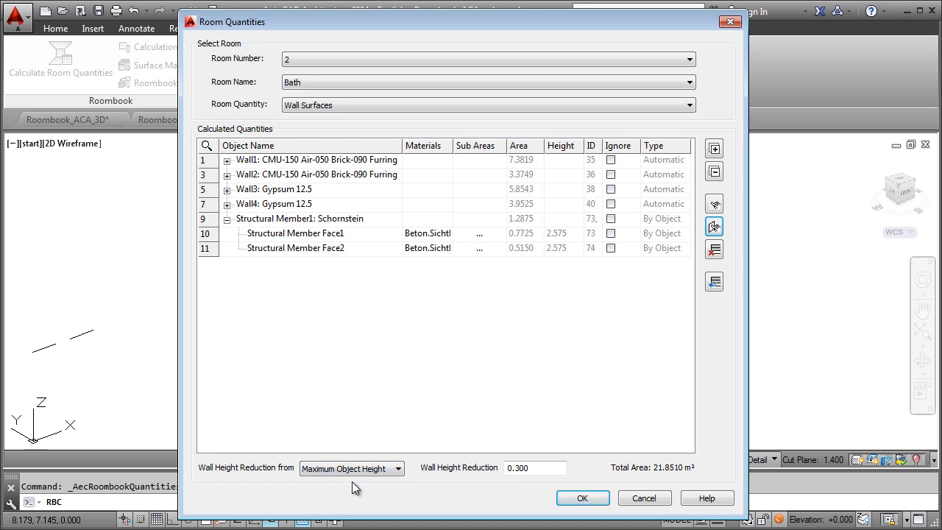
{"action": "double_click", "coordinate": [537, 469]}
{"action": "key", "text": "Tab"}
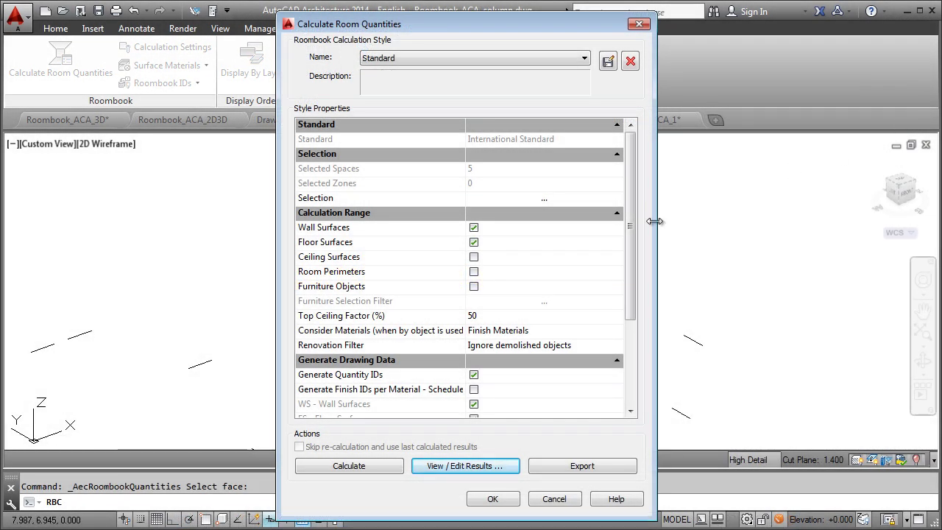
Step: Export the calculated room quantities to an Excel roombook
{"action": "left_click_drag", "start_coordinate": [630, 228], "coordinate": [634, 312]}
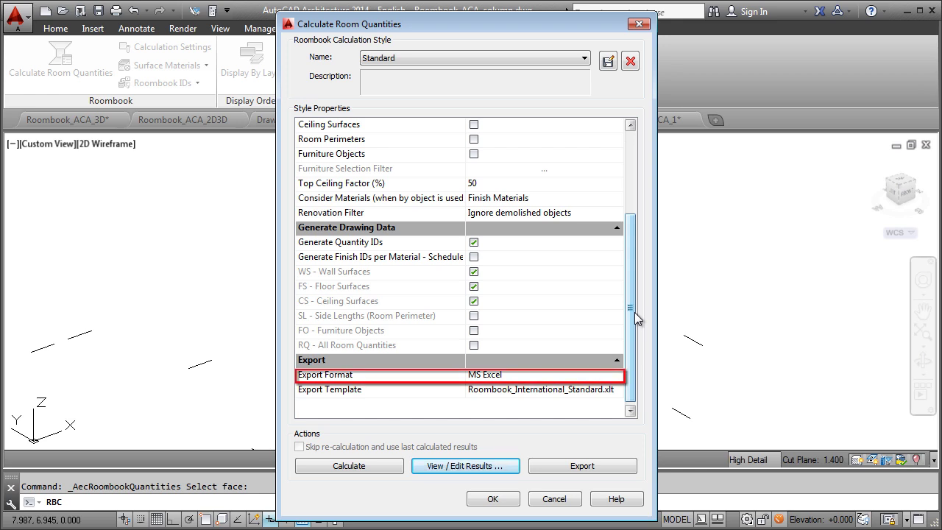
{"action": "left_click", "coordinate": [582, 466]}
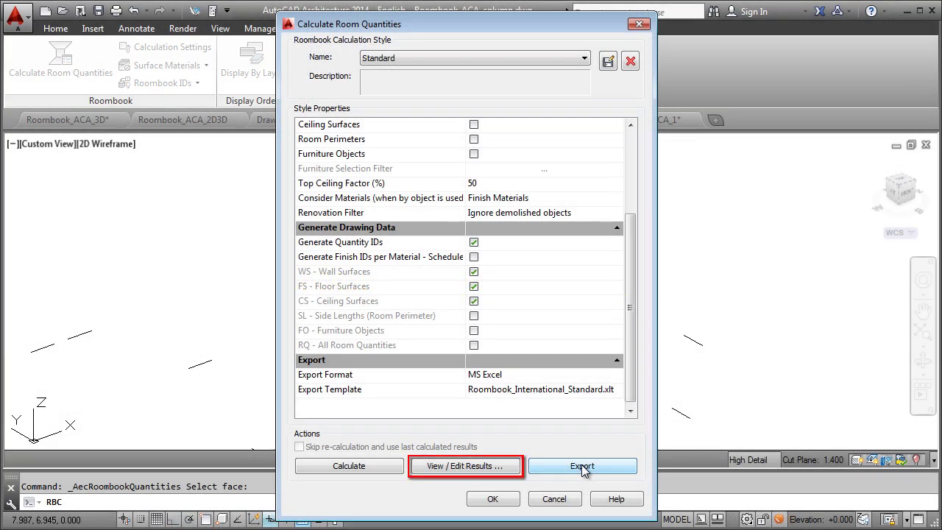
Step: Assign Finishes.Plaster and Gypsum Board to the first face of the Schornstein member
{"action": "left_click", "coordinate": [473, 468]}
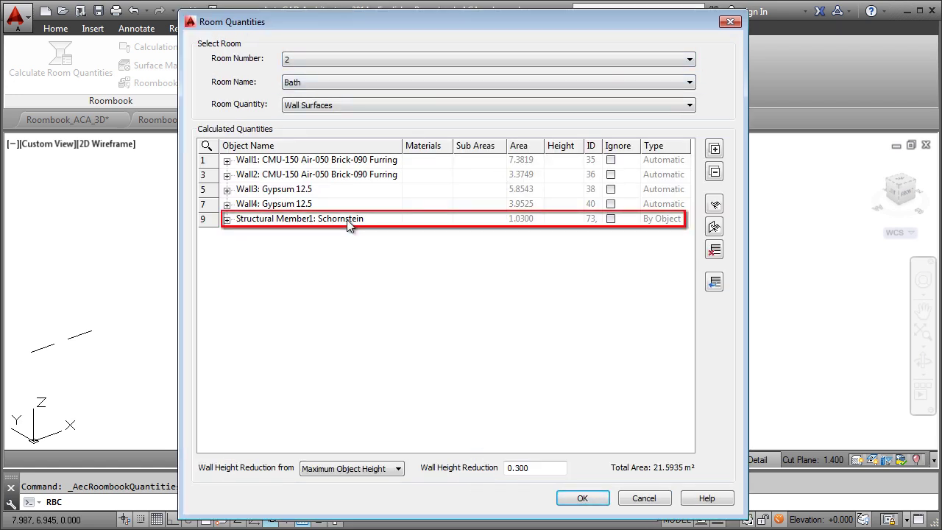
{"action": "left_click", "coordinate": [227, 219]}
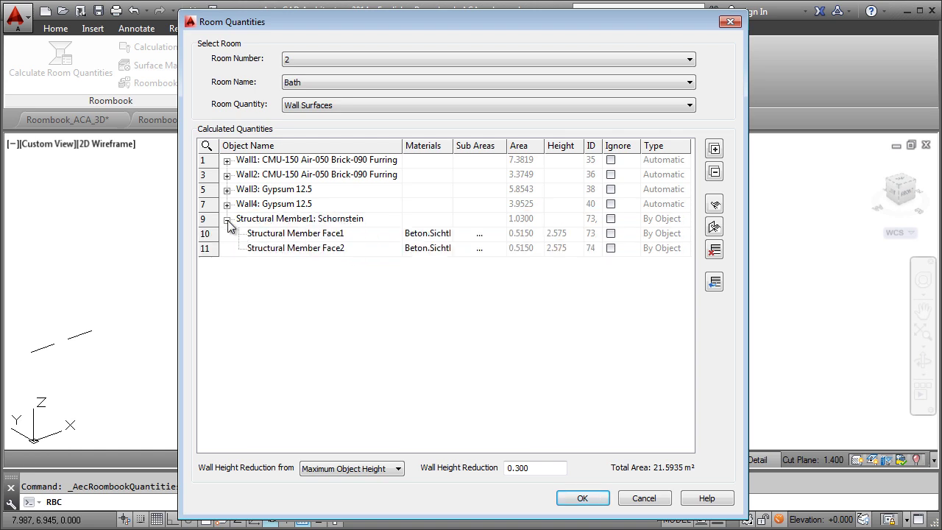
{"action": "left_click", "coordinate": [447, 233]}
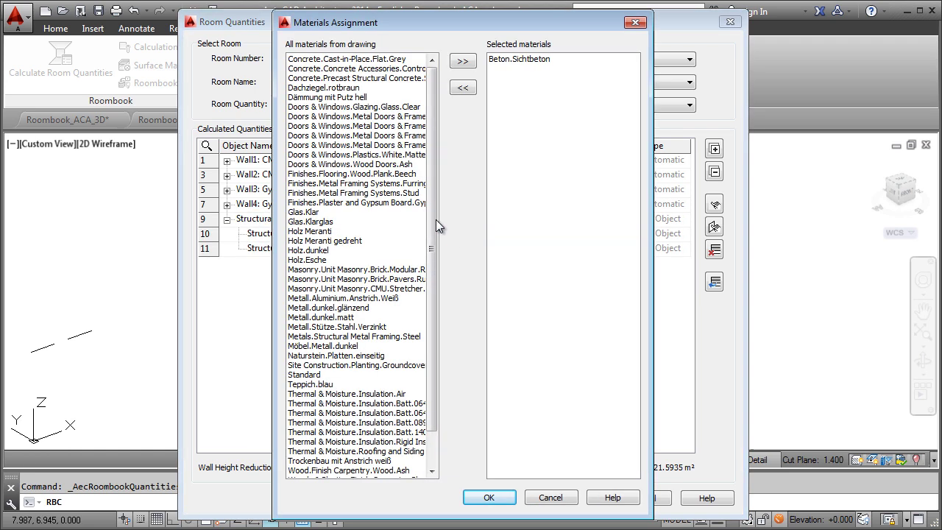
{"action": "left_click", "coordinate": [358, 204]}
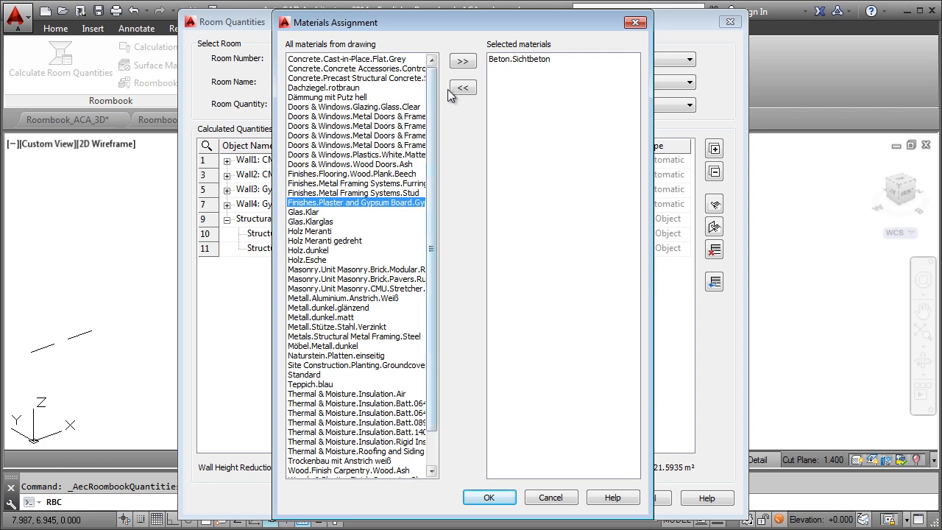
{"action": "left_click", "coordinate": [462, 62]}
Step: Confirm the material assignment and re-export the room quantities to Excel
{"action": "left_click", "coordinate": [489, 497]}
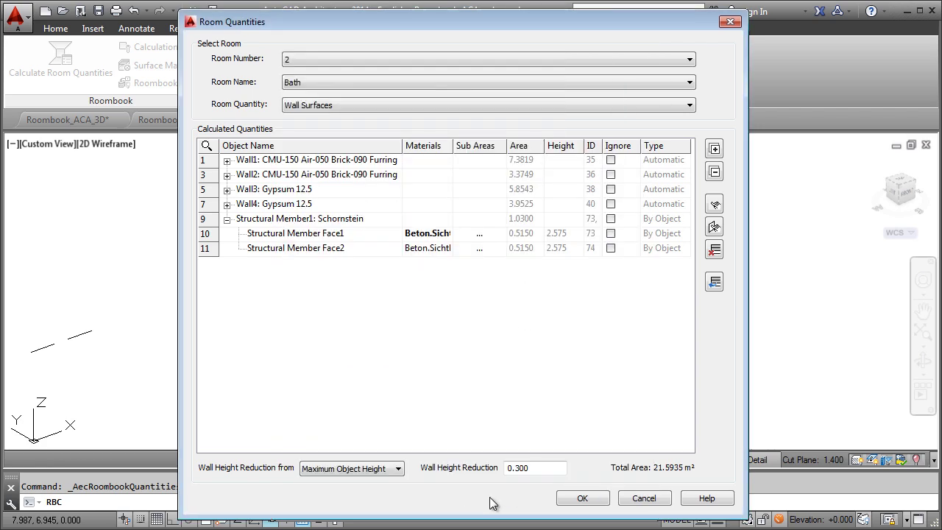
{"action": "left_click", "coordinate": [585, 500]}
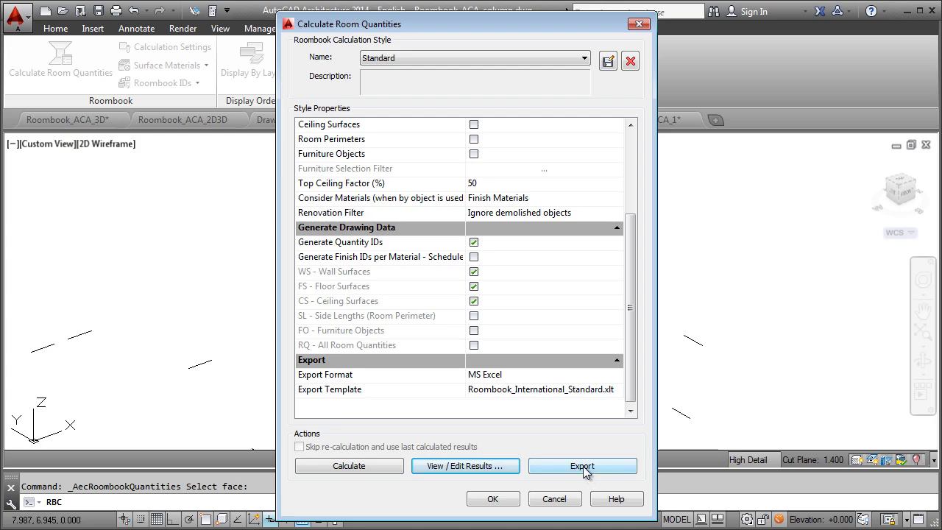
{"action": "left_click", "coordinate": [583, 466]}
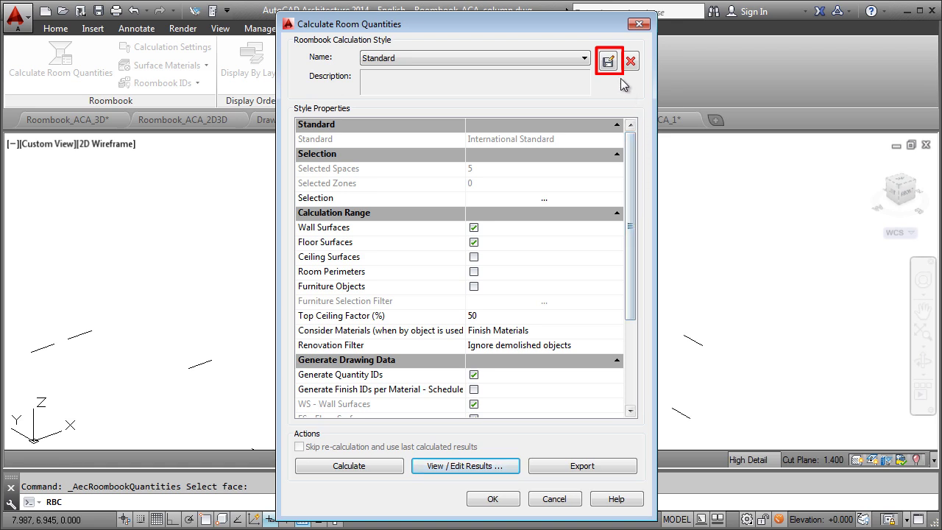
Step: Save the settings as style 'Bath Calculation' described as 'Calculation of walls'
{"action": "left_click", "coordinate": [609, 63]}
{"action": "type", "text": "Bath Calcula"}
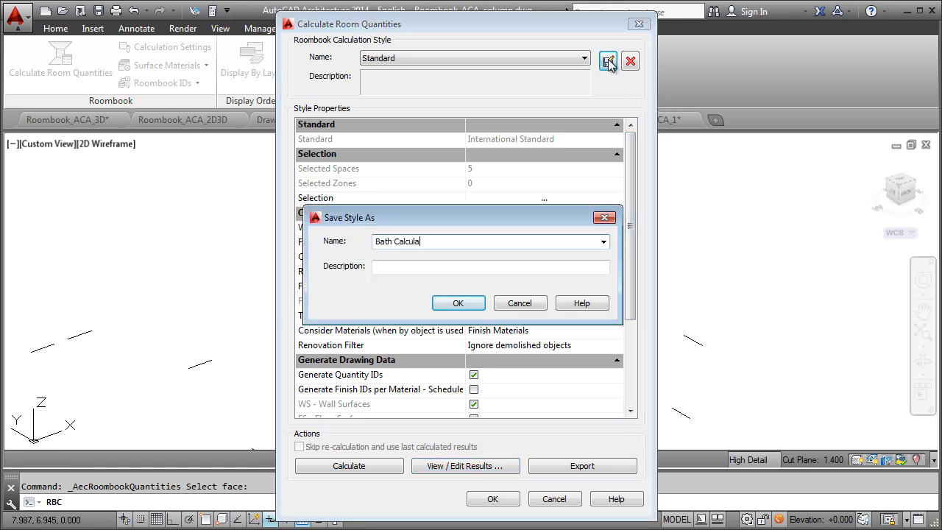
{"action": "type", "text": "tion"}
{"action": "left_click", "coordinate": [422, 268]}
{"action": "type", "text": "Calculation of walls"}
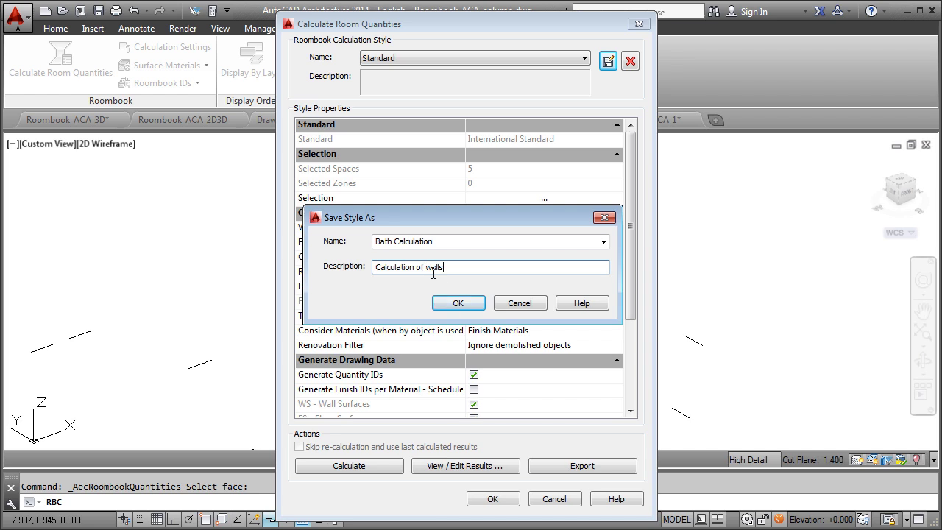
{"action": "left_click", "coordinate": [456, 308]}
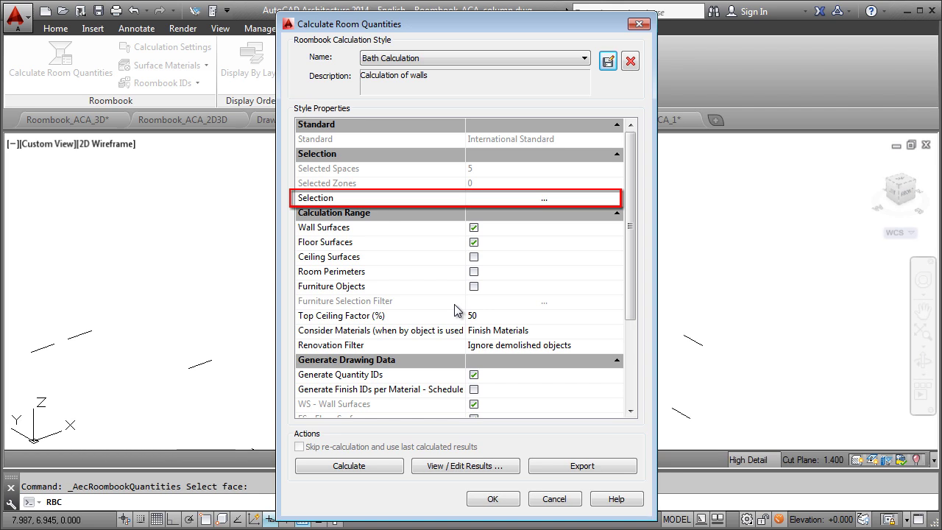
{"action": "left_click", "coordinate": [545, 199]}
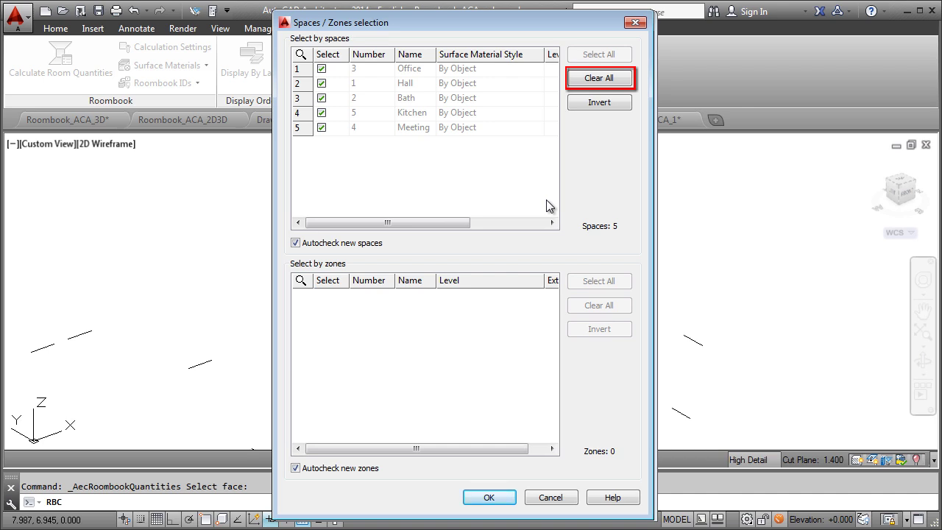
Step: Select only Bath and Kitchen spaces and add ceilings, room perimeters and furniture objects
{"action": "left_click", "coordinate": [599, 78]}
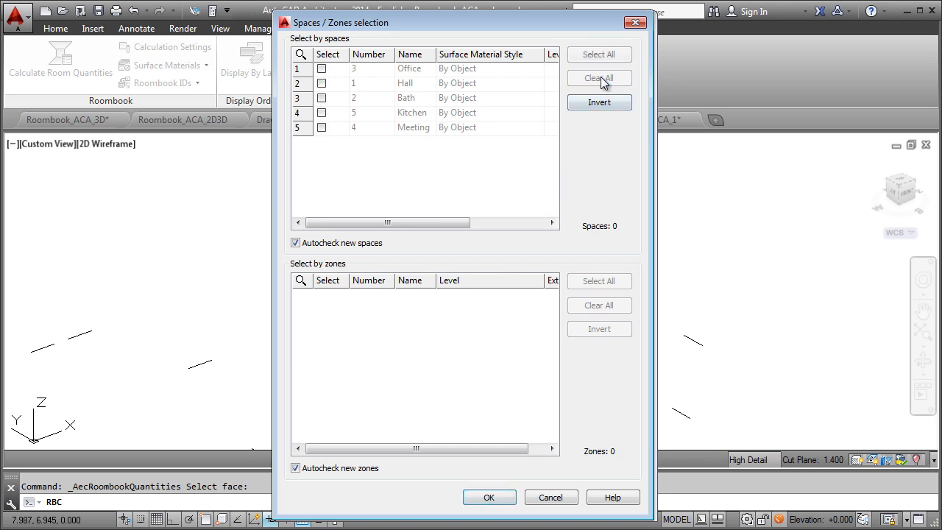
{"action": "left_click", "coordinate": [322, 97]}
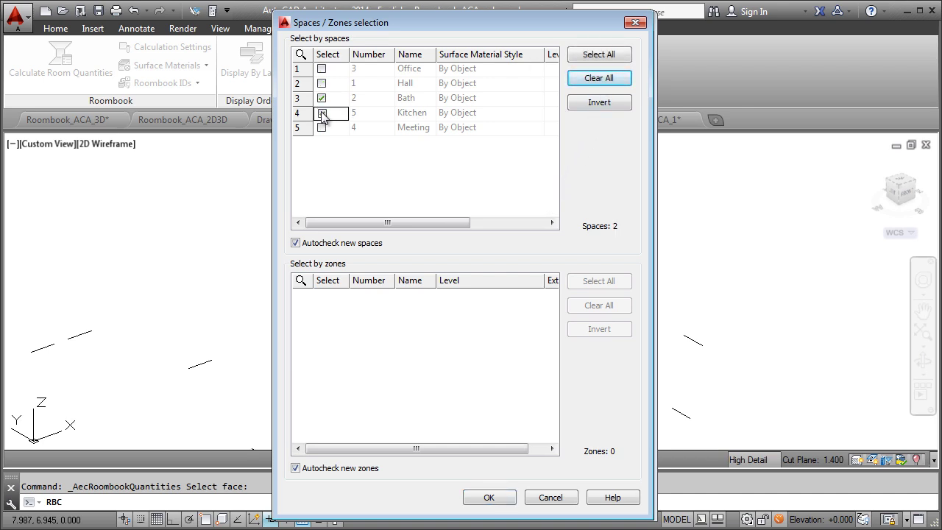
{"action": "left_click", "coordinate": [489, 498]}
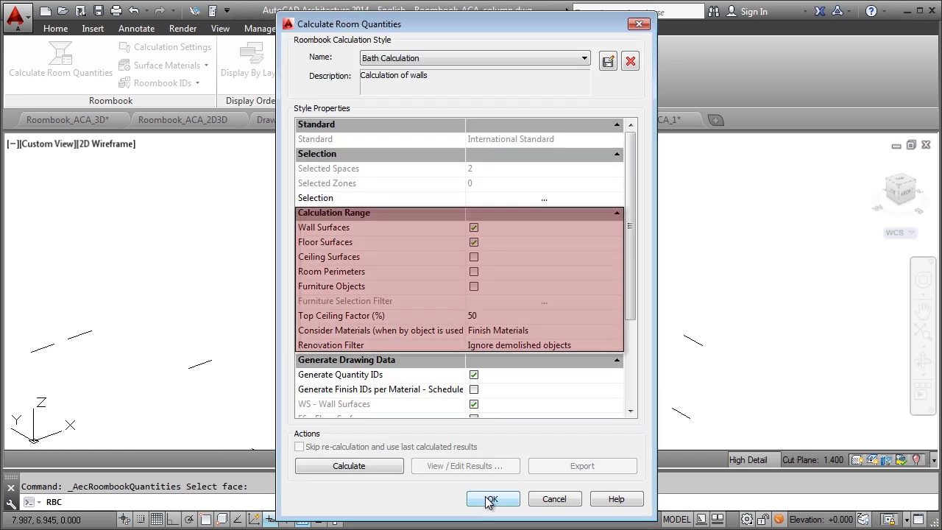
{"action": "left_click", "coordinate": [474, 257]}
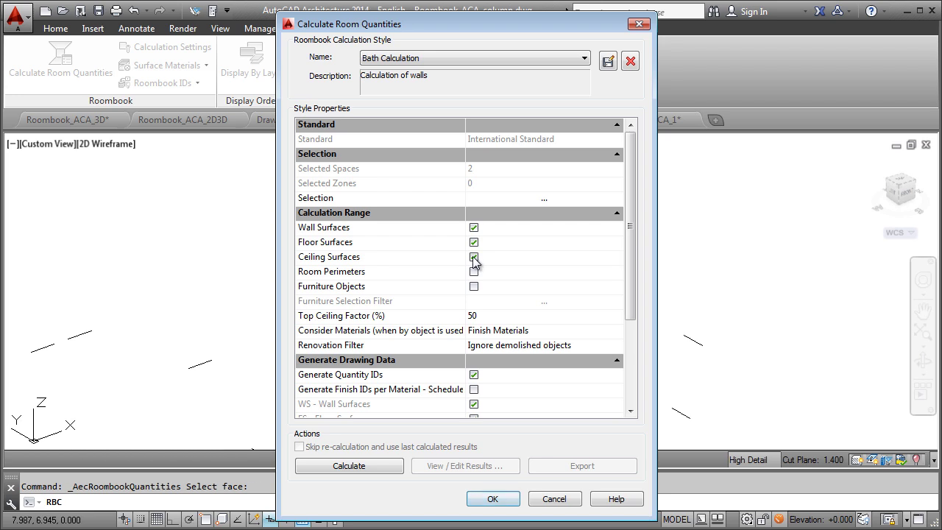
{"action": "left_click", "coordinate": [474, 287]}
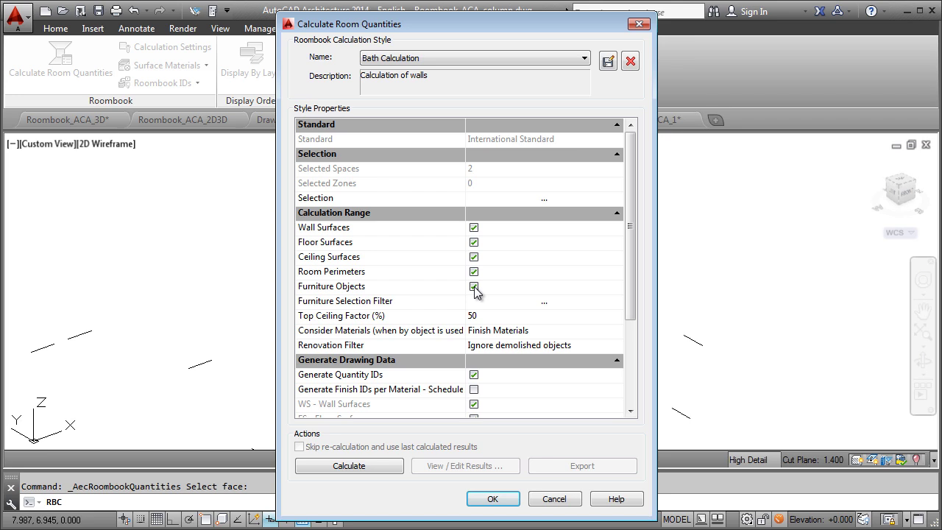
Step: Save another style named 'Bath & Kitchen' described as 'Calculation of bath & kitchen'
{"action": "left_click", "coordinate": [608, 62]}
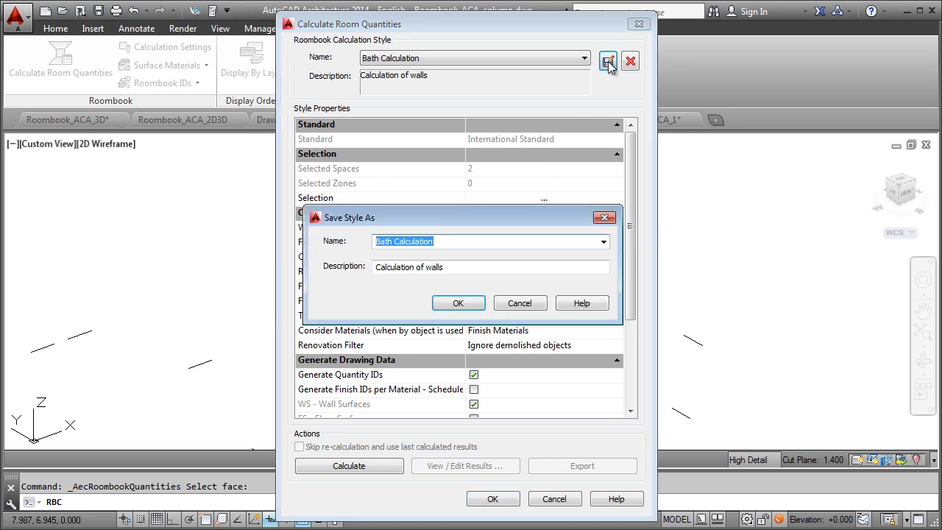
{"action": "type", "text": "Bath & Kitchen"}
{"action": "left_click", "coordinate": [458, 267]}
{"action": "left_click_drag", "start_coordinate": [458, 267], "coordinate": [290, 285]}
{"action": "type", "text": "Calcul"}
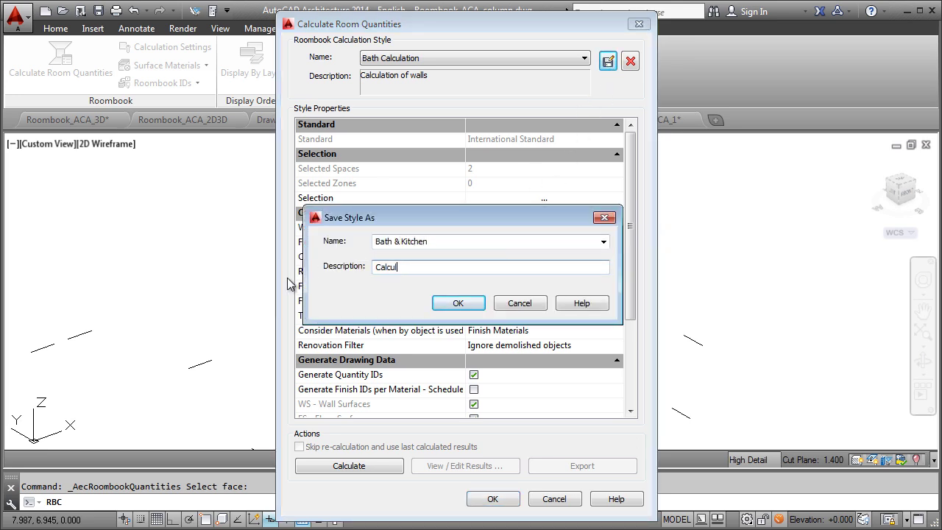
{"action": "type", "text": "ation of bath & kitchen"}
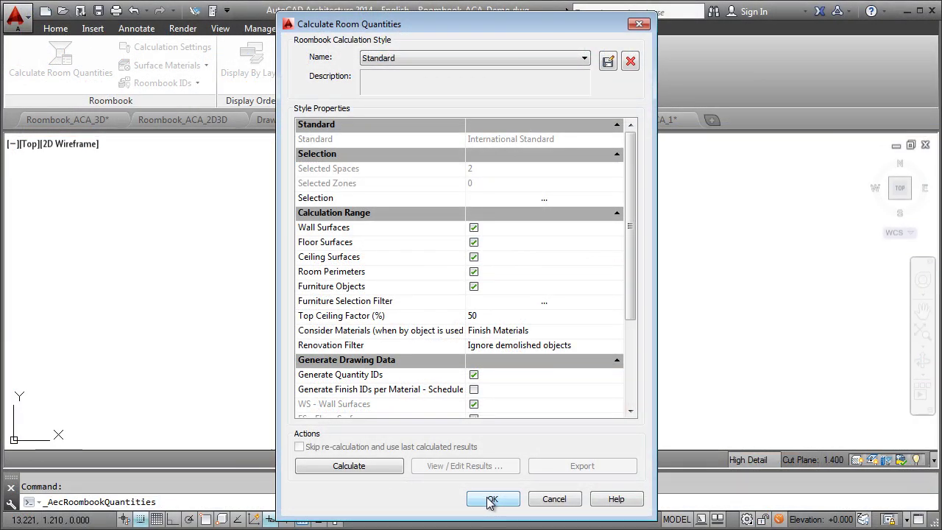
Step: Limit the Standard style to wall surfaces only, run the calculation and close the dialog
{"action": "left_click", "coordinate": [473, 242]}
{"action": "left_click", "coordinate": [473, 271]}
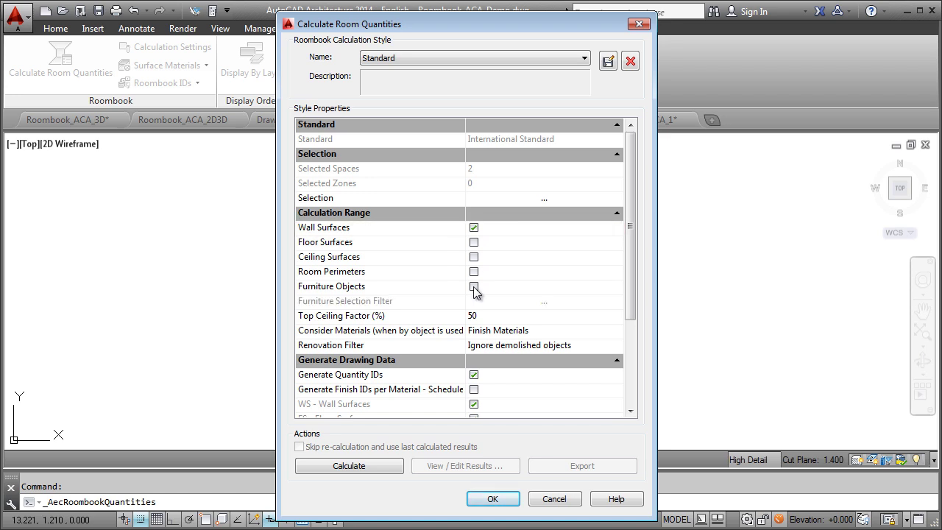
{"action": "left_click", "coordinate": [349, 466]}
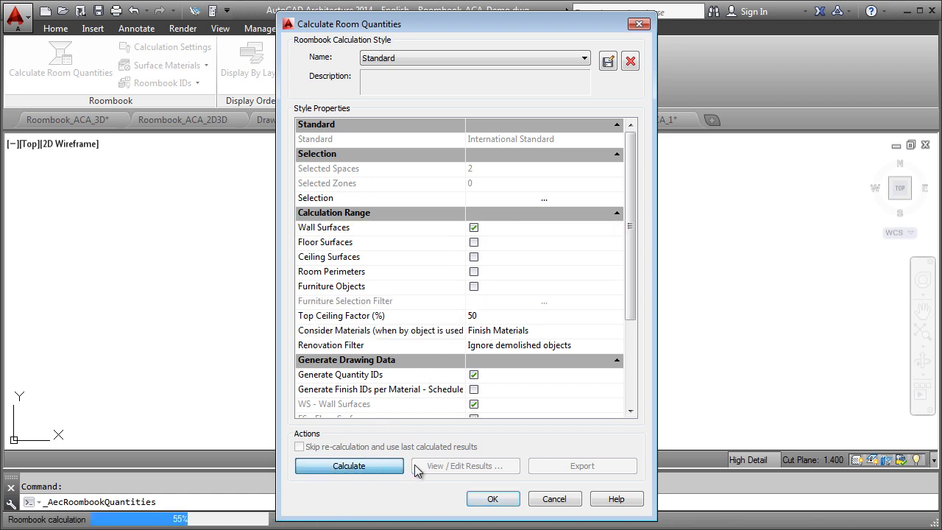
{"action": "left_click", "coordinate": [493, 499]}
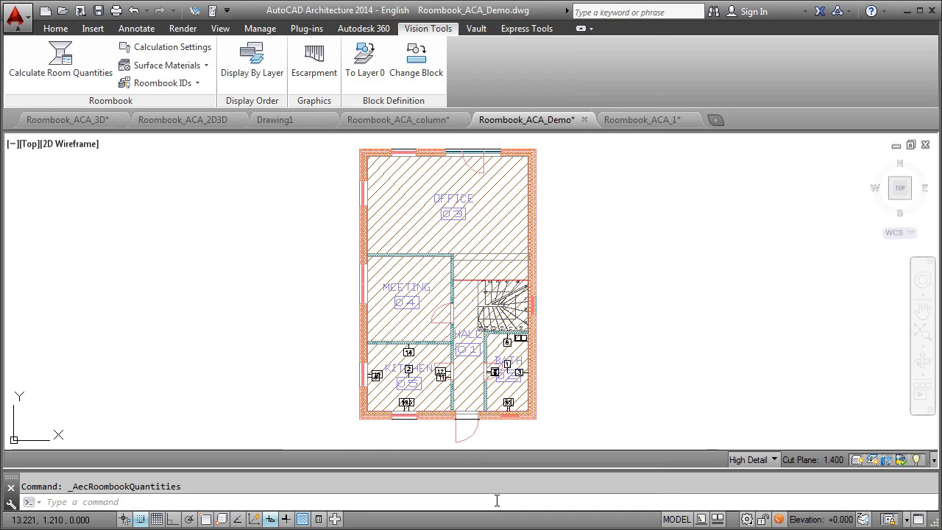
Step: Reposition the leader ends of kitchen tags 10 and 11 so they no longer overlap
{"action": "left_click", "coordinate": [198, 84]}
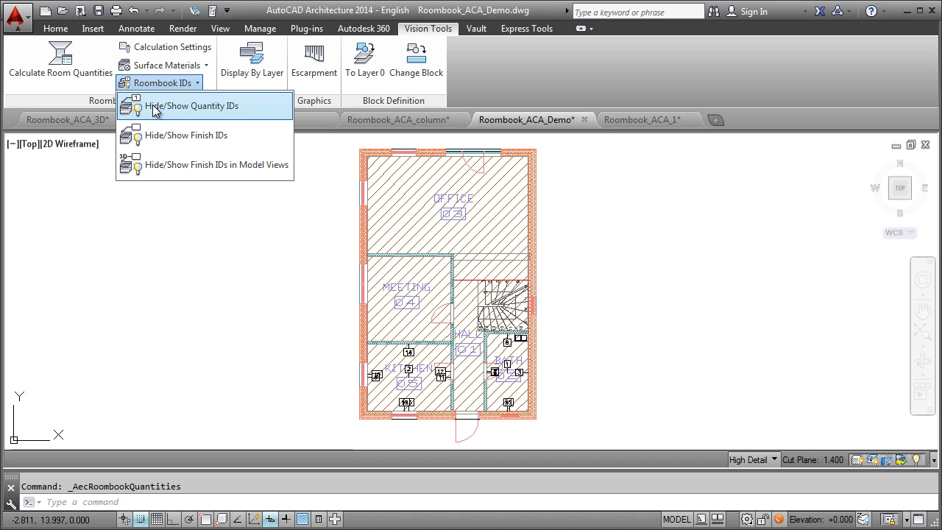
{"action": "scroll", "coordinate": [464, 440], "scroll_direction": "up", "scroll_amount": 4}
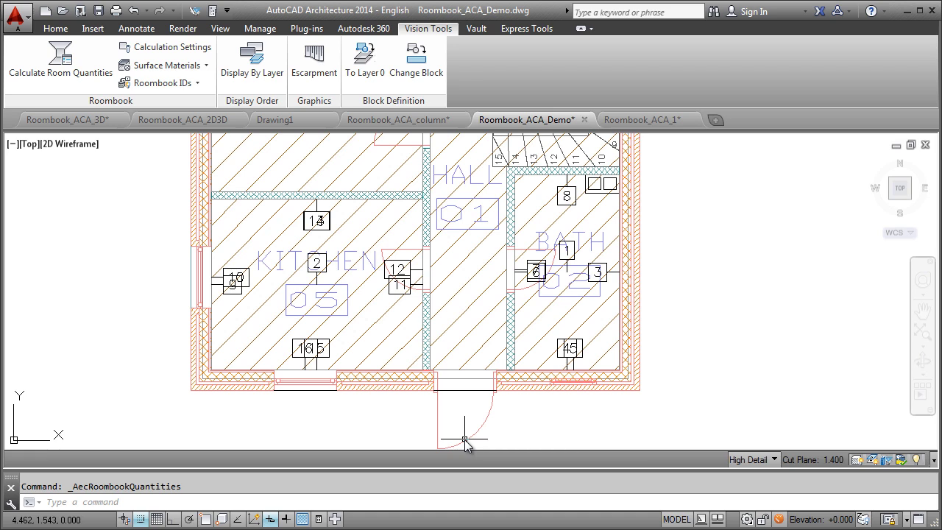
{"action": "left_click", "coordinate": [234, 279]}
{"action": "left_click", "coordinate": [252, 348]}
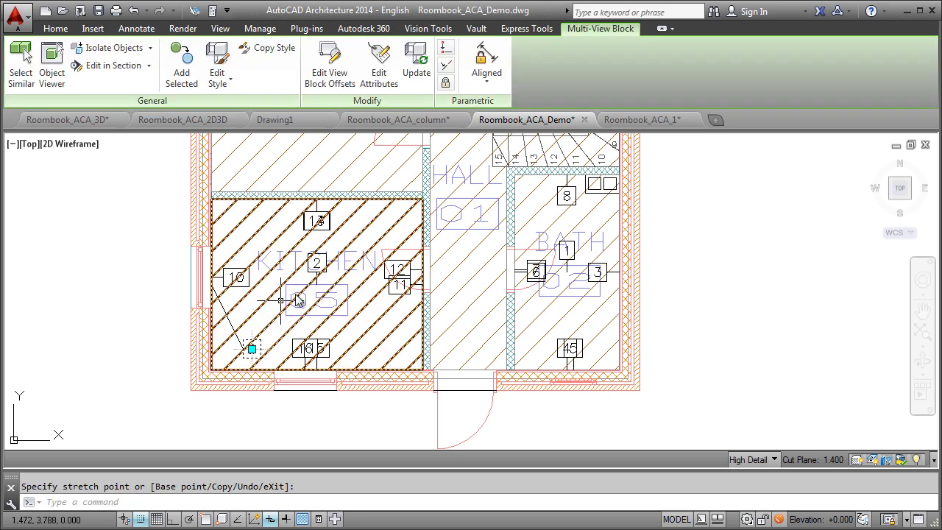
{"action": "left_click", "coordinate": [398, 271]}
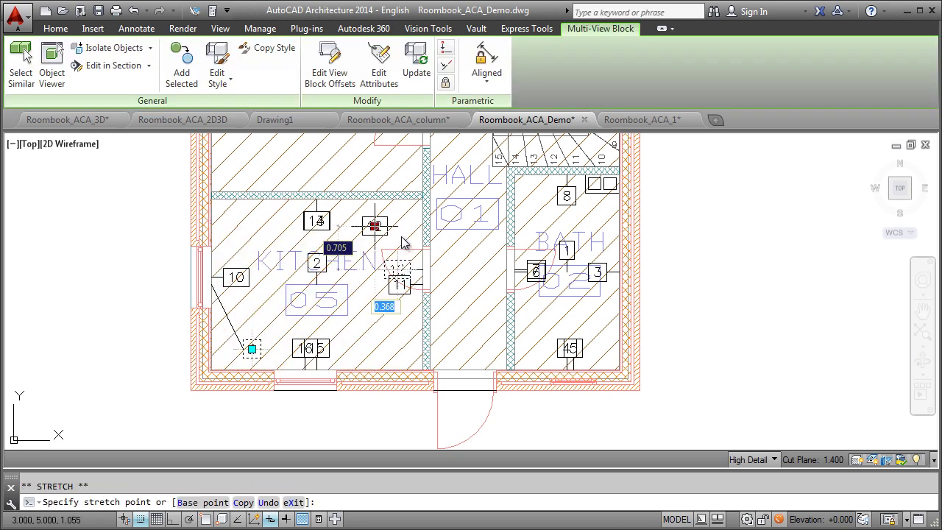
{"action": "left_click", "coordinate": [375, 226]}
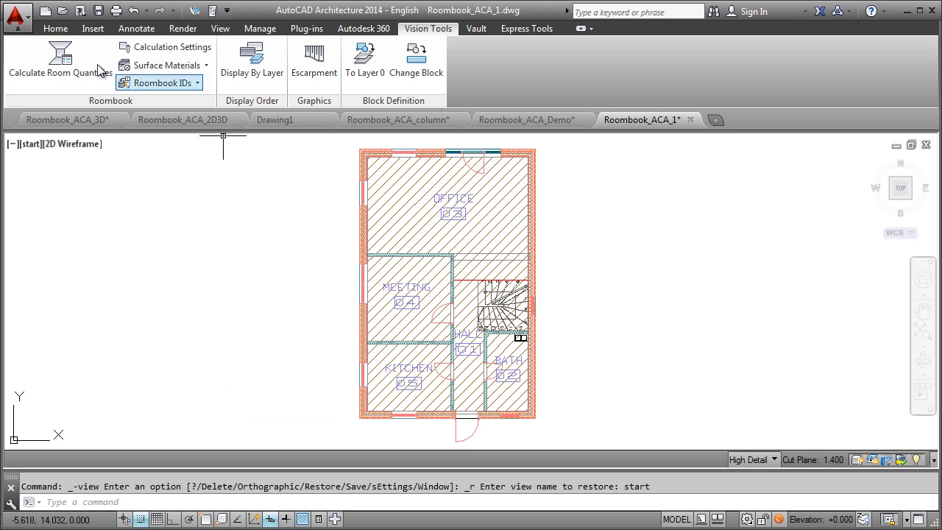
Step: Start a room quantity calculation and select all five spaces
{"action": "left_click", "coordinate": [63, 61]}
{"action": "left_click", "coordinate": [544, 198]}
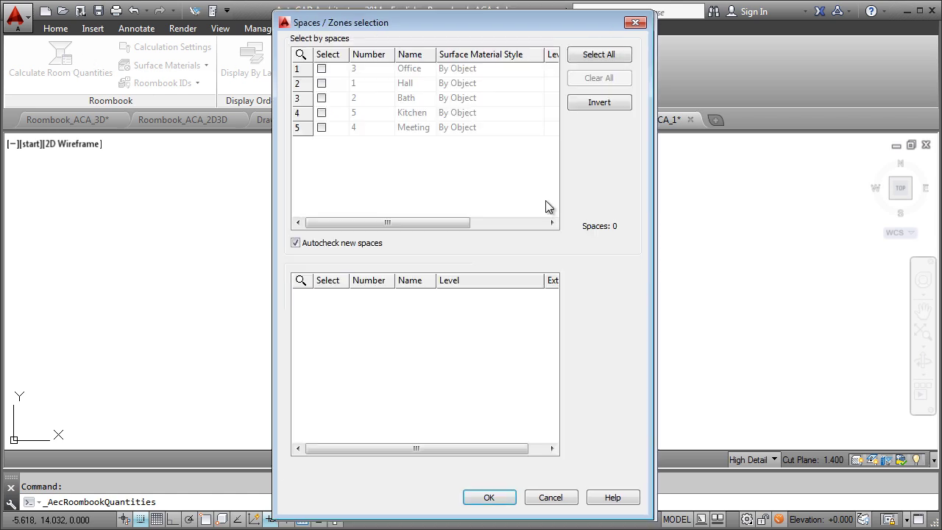
{"action": "left_click", "coordinate": [596, 103]}
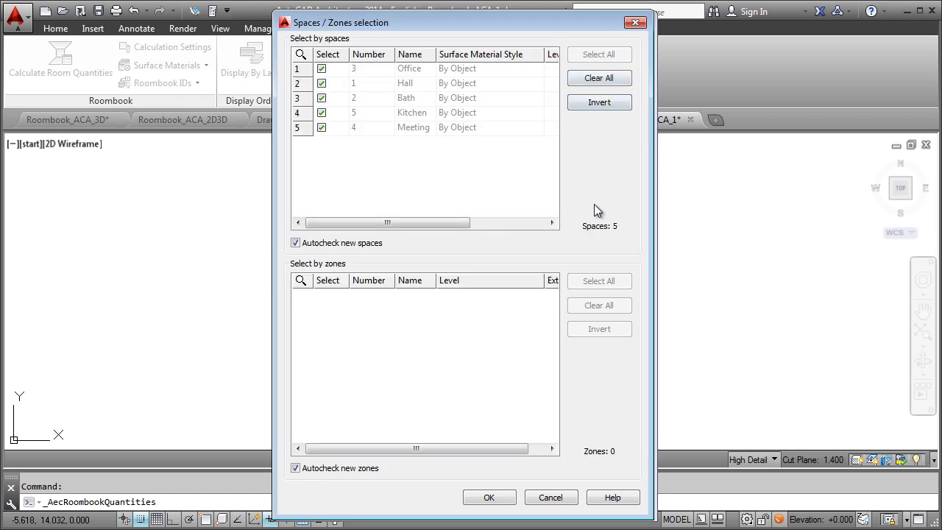
{"action": "left_click", "coordinate": [488, 497]}
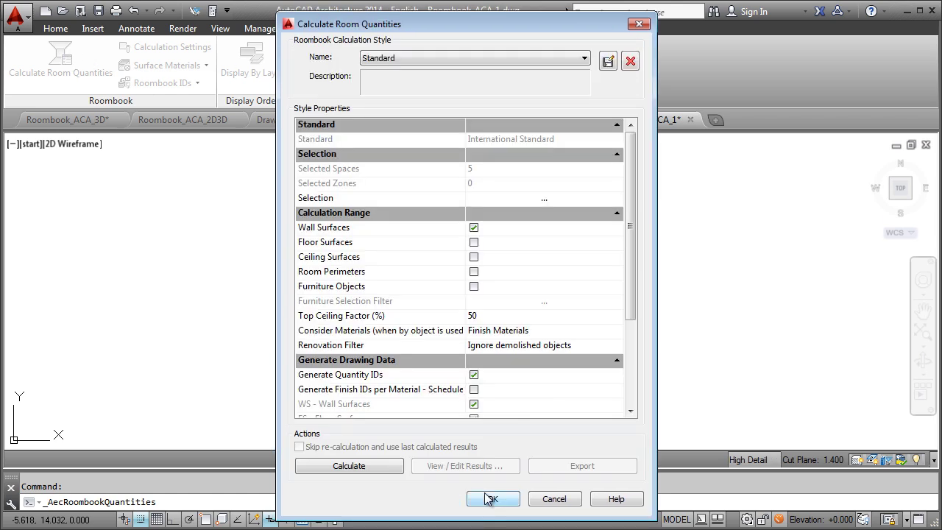
Step: Include floors, ceilings, perimeters, furniture, finish IDs and All Room Quantities, then calculate
{"action": "left_click", "coordinate": [474, 242]}
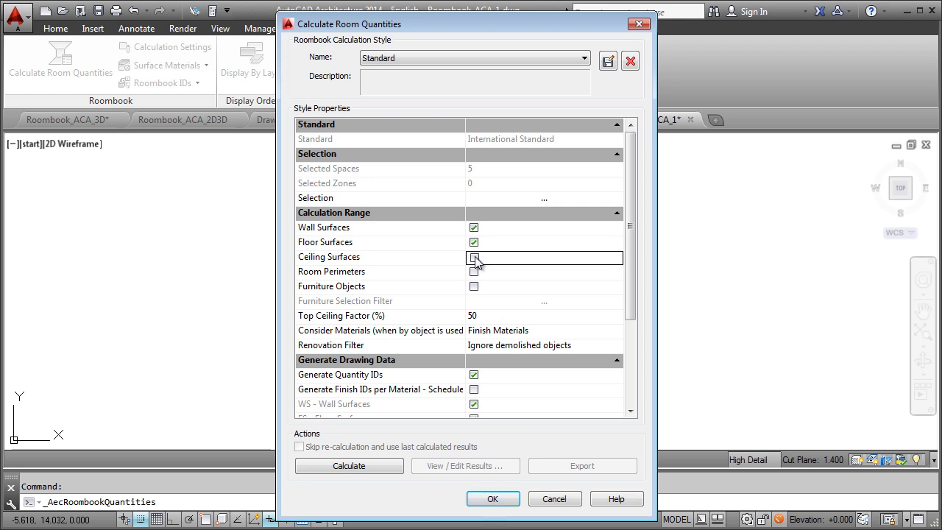
{"action": "left_click", "coordinate": [474, 258]}
{"action": "left_click", "coordinate": [474, 287]}
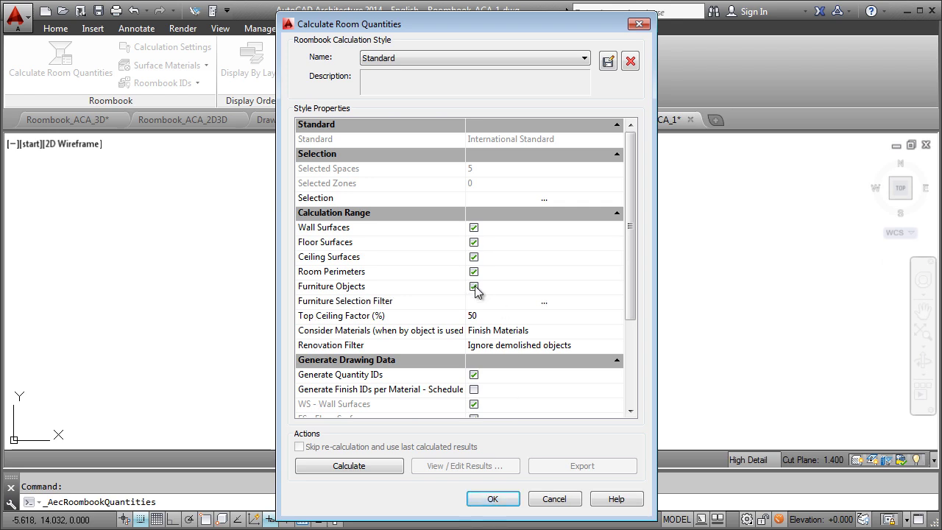
{"action": "scroll", "coordinate": [636, 243], "scroll_direction": "down", "scroll_amount": 3}
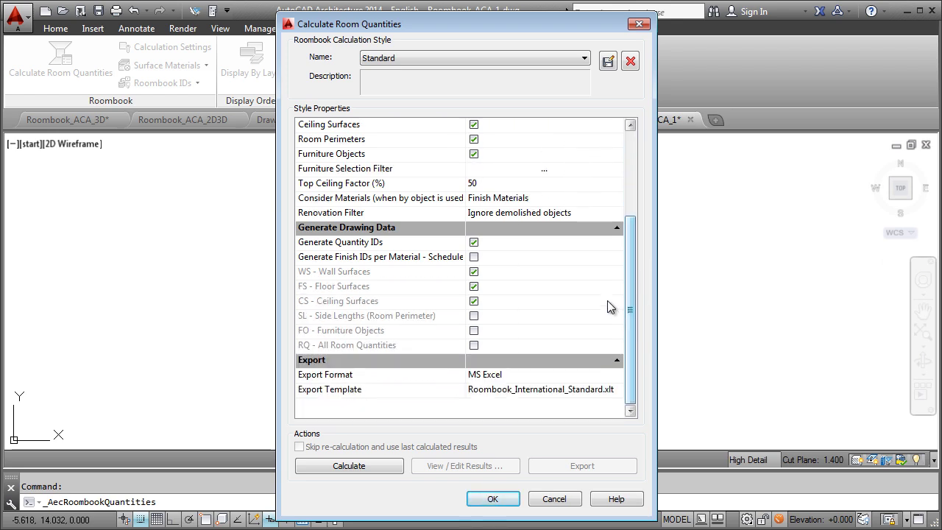
{"action": "left_click", "coordinate": [474, 257]}
{"action": "left_click", "coordinate": [473, 345]}
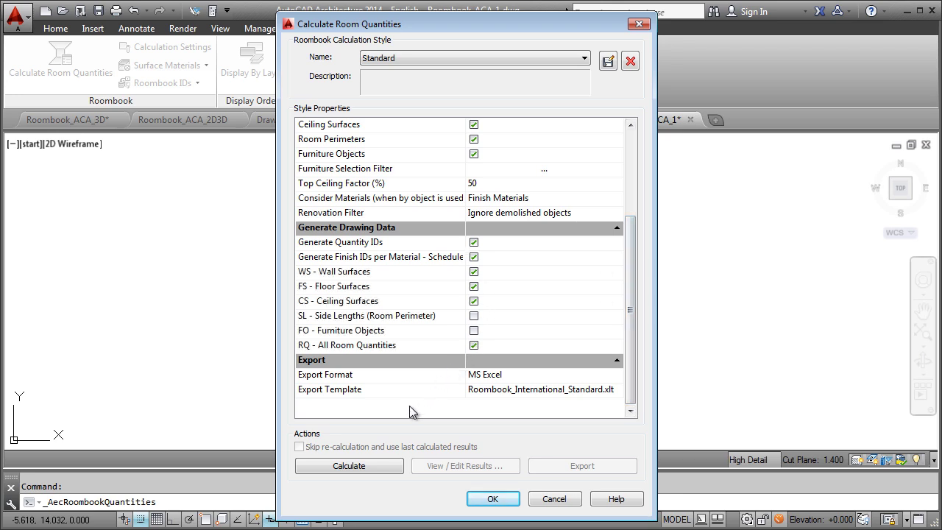
{"action": "left_click", "coordinate": [349, 466]}
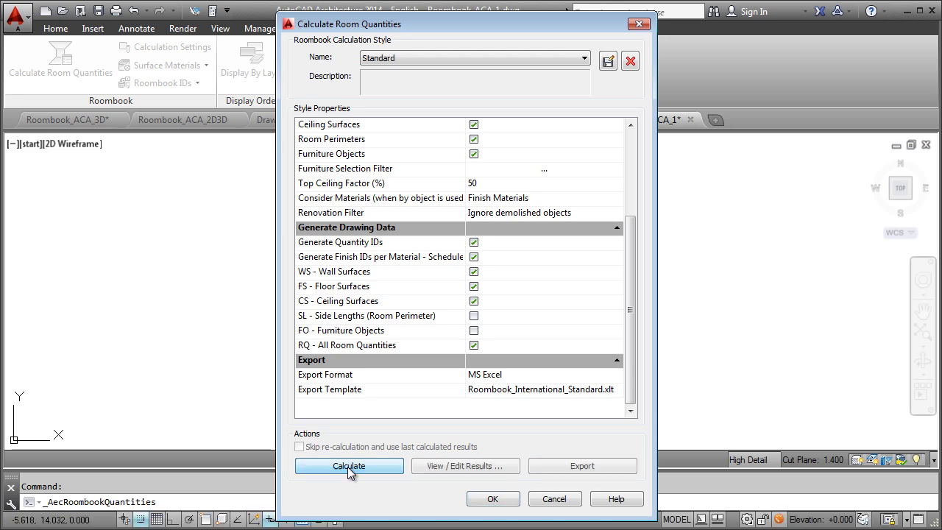
{"action": "left_click", "coordinate": [492, 500]}
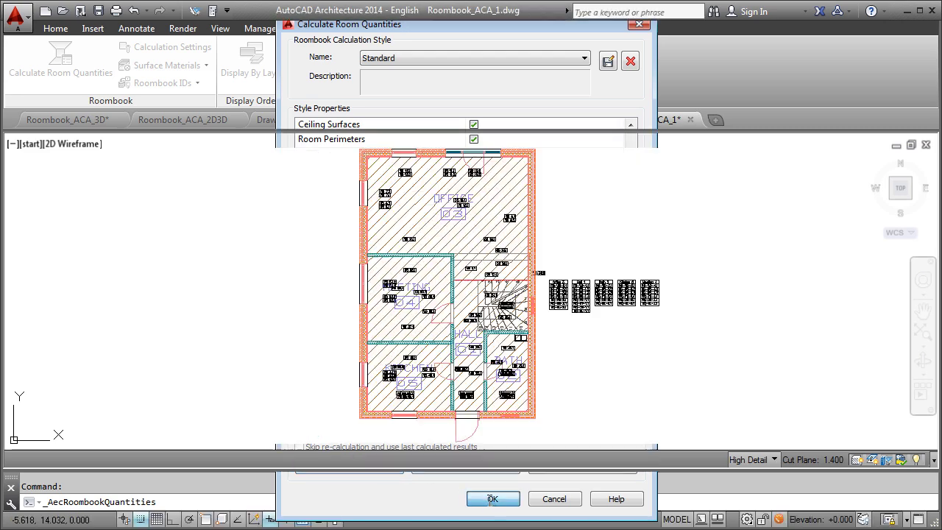
Step: Start an All Room Quantities schedule from the tool palettes, selecting the whole plan
{"action": "left_click", "coordinate": [56, 29]}
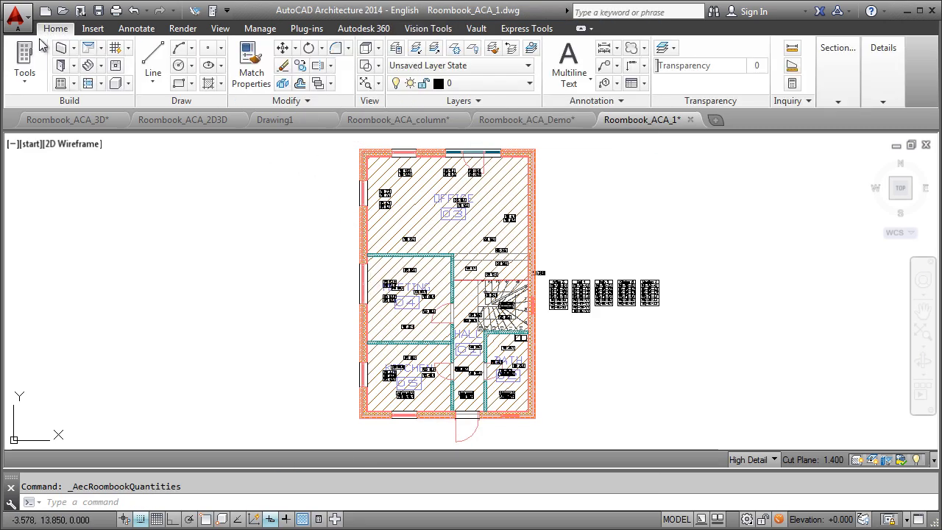
{"action": "left_click", "coordinate": [25, 56]}
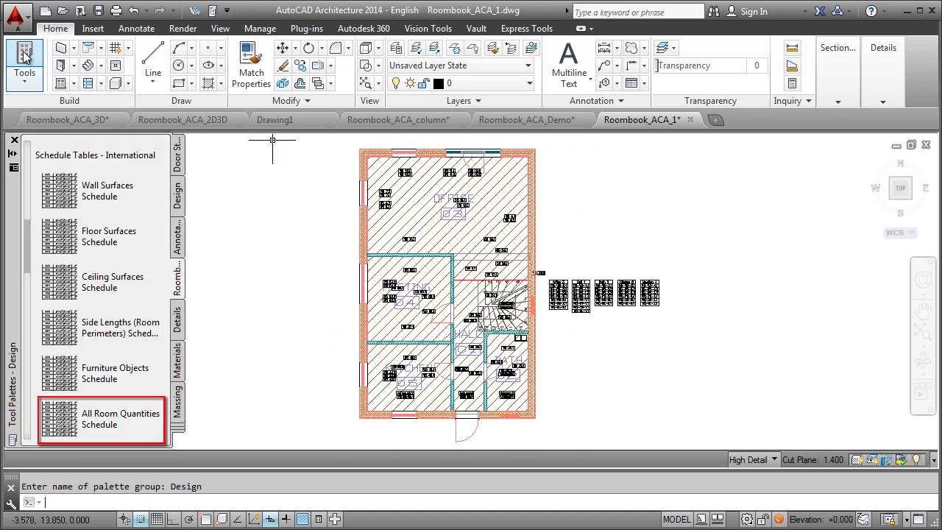
{"action": "left_click", "coordinate": [105, 421]}
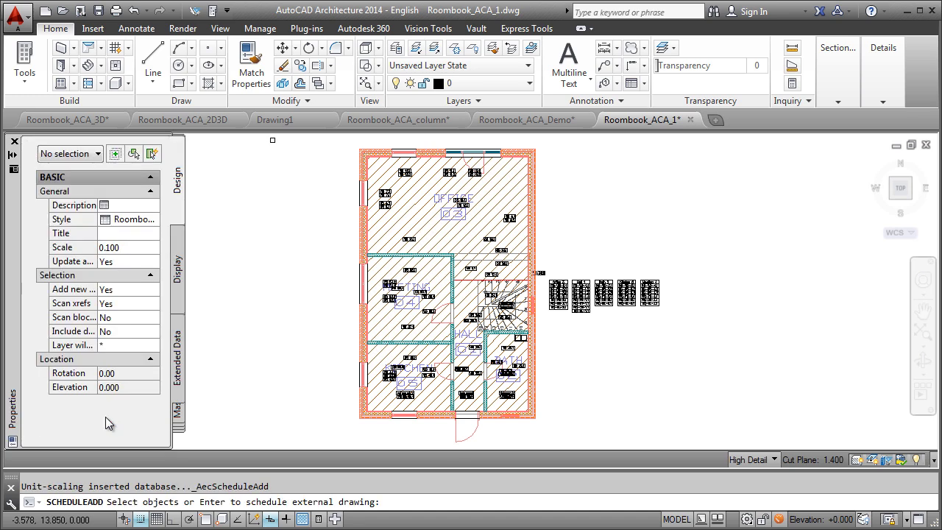
{"action": "left_click", "coordinate": [728, 446]}
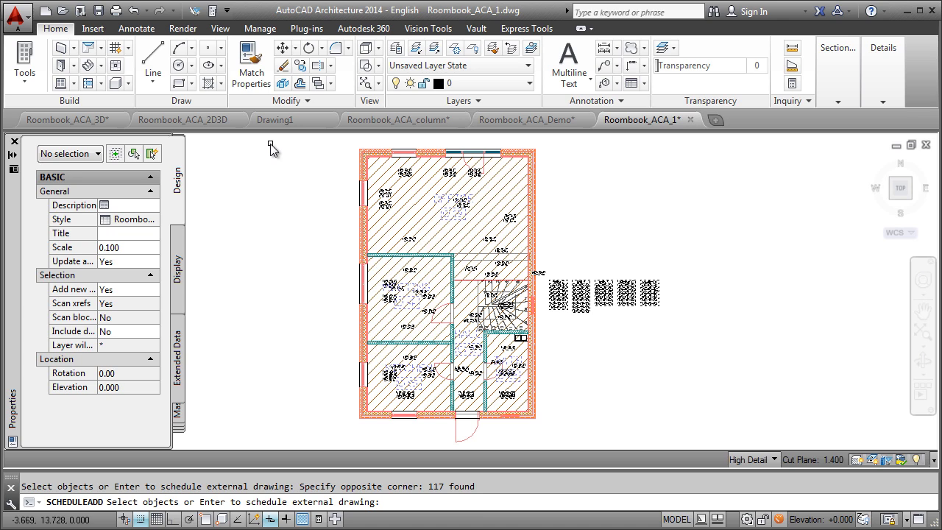
{"action": "key", "text": "Return"}
Step: Place the schedule table beside the plan, then bring up the program help
{"action": "left_click", "coordinate": [199, 219]}
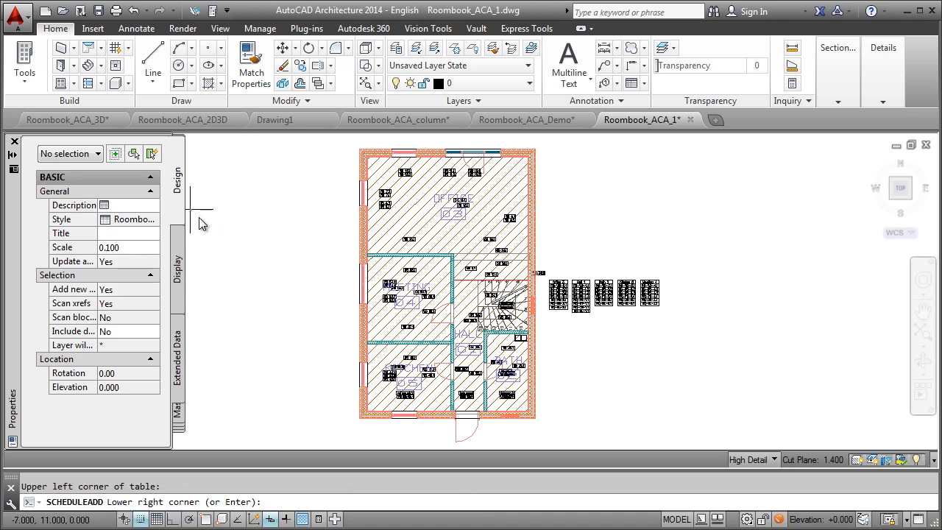
{"action": "left_click", "coordinate": [332, 390]}
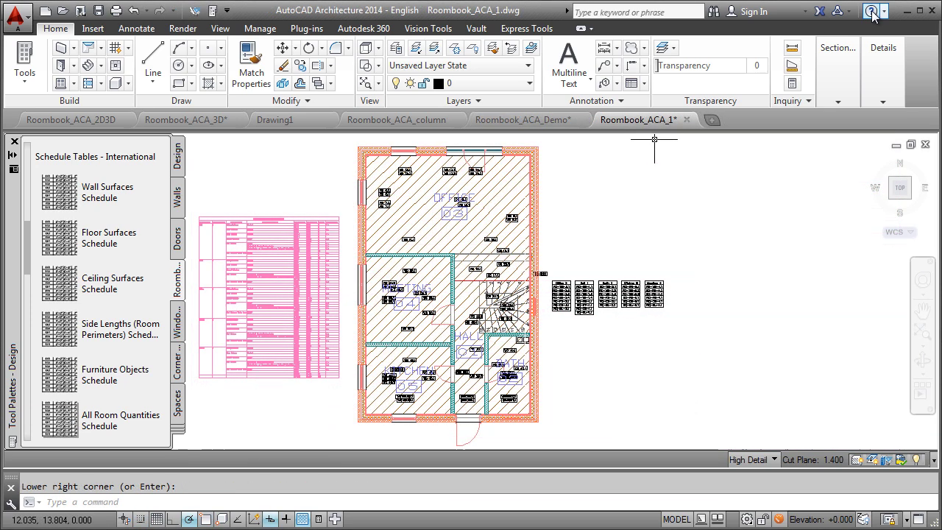
{"action": "left_click", "coordinate": [870, 12]}
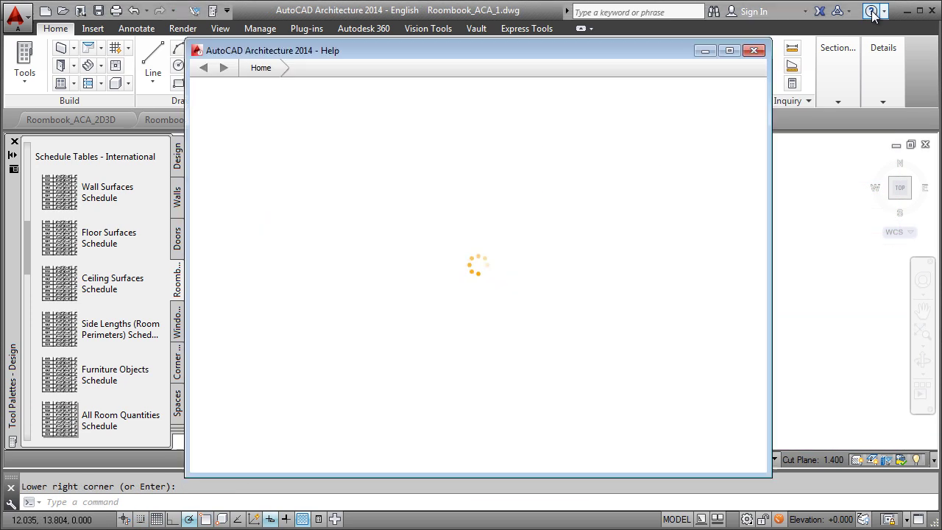